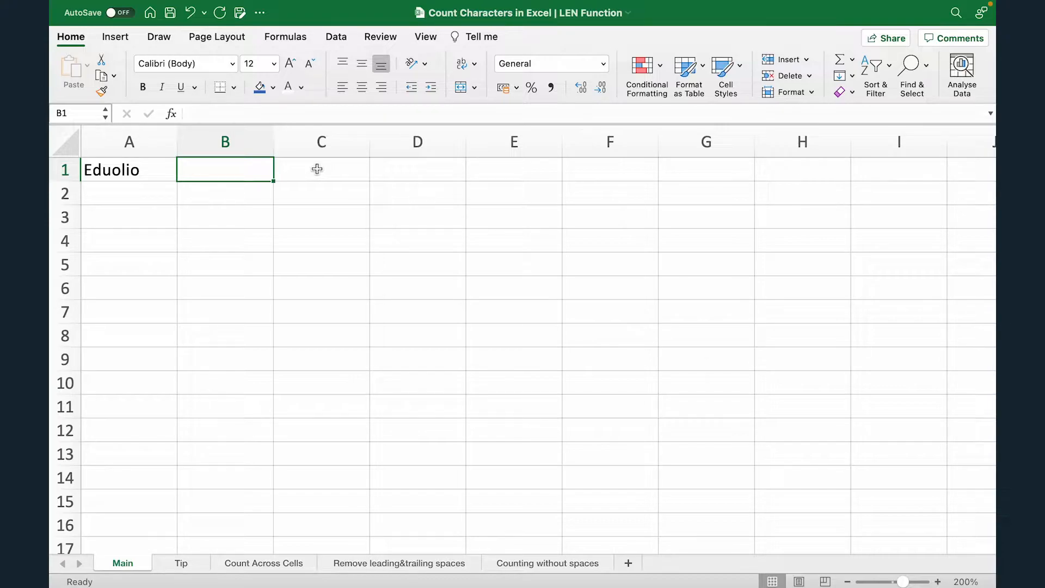
- Enter the formula =LEN(A1) in cell B1 of the Main sheet to count the characters in A1
{"action": "type", "text": "=LEN("}
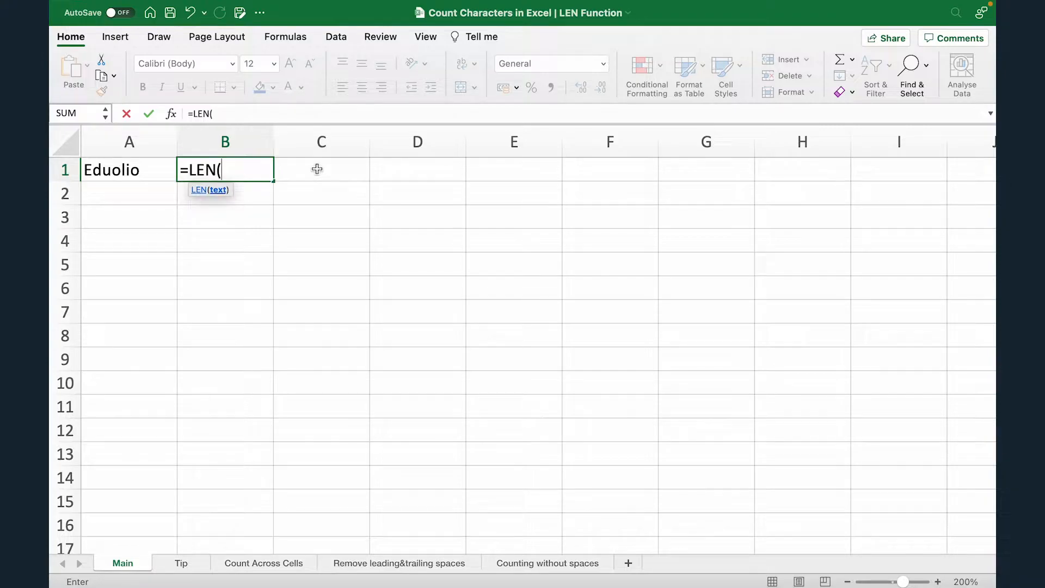
{"action": "key", "text": "Left"}
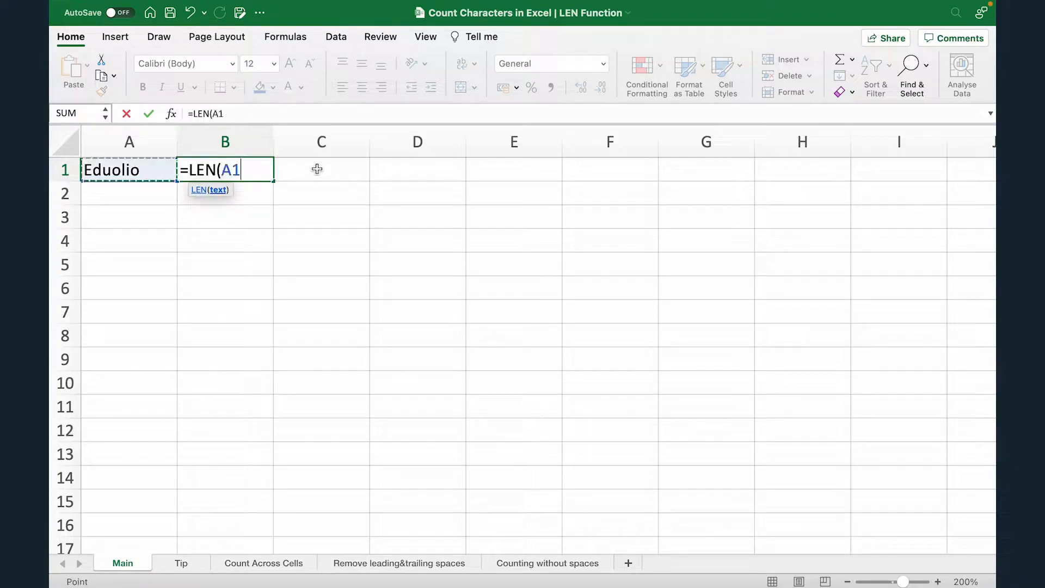
{"action": "type", "text": ")"}
{"action": "key", "text": "Return"}
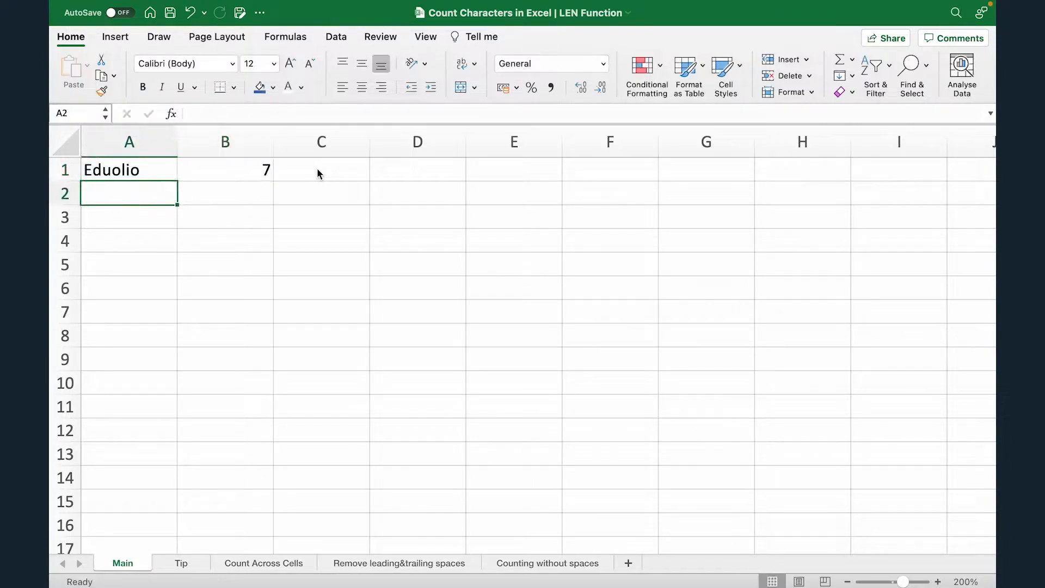
{"action": "key", "text": "Up"}
{"action": "key", "text": "Right"}
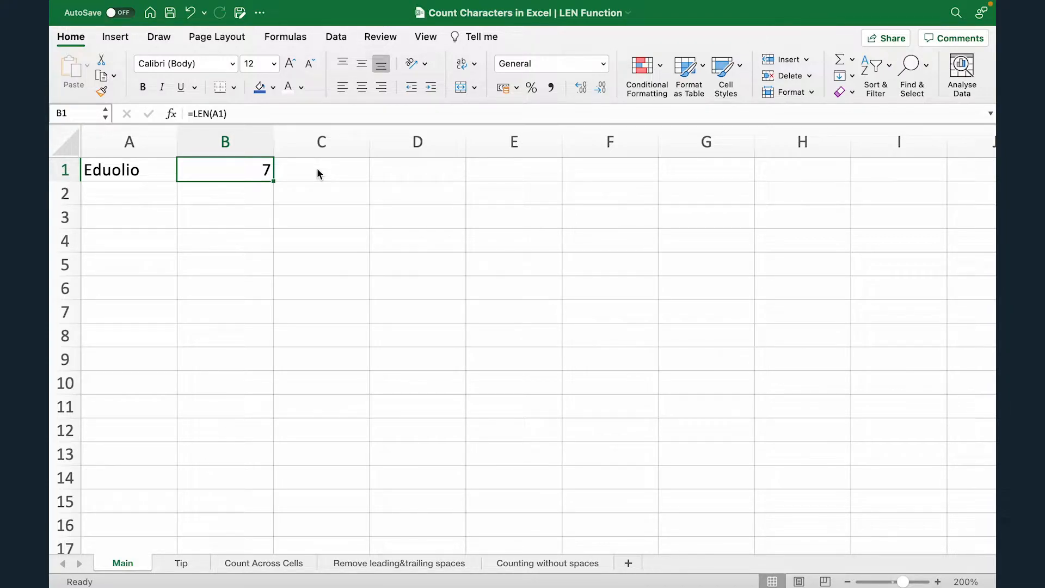
- Append the letter A directly to the end of the text Eduolio in cell A1
{"action": "key", "text": "Left"}
{"action": "left_click", "coordinate": [244, 112]}
{"action": "type", "text": "A"}
{"action": "key", "text": "Return"}
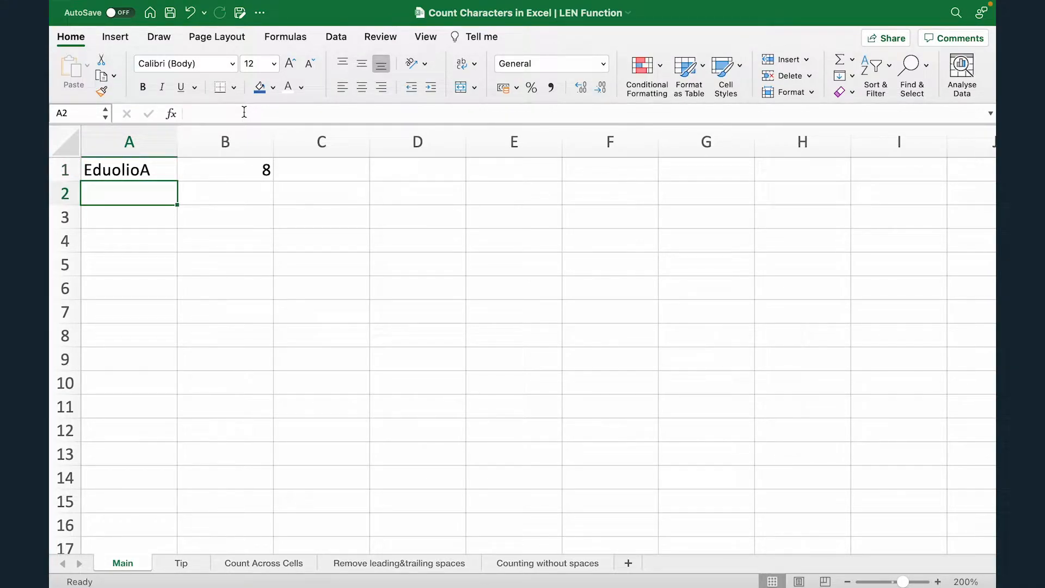
- Insert a space before the final A in cell A1 so the text reads "Eduolio A"
{"action": "key", "text": "Up"}
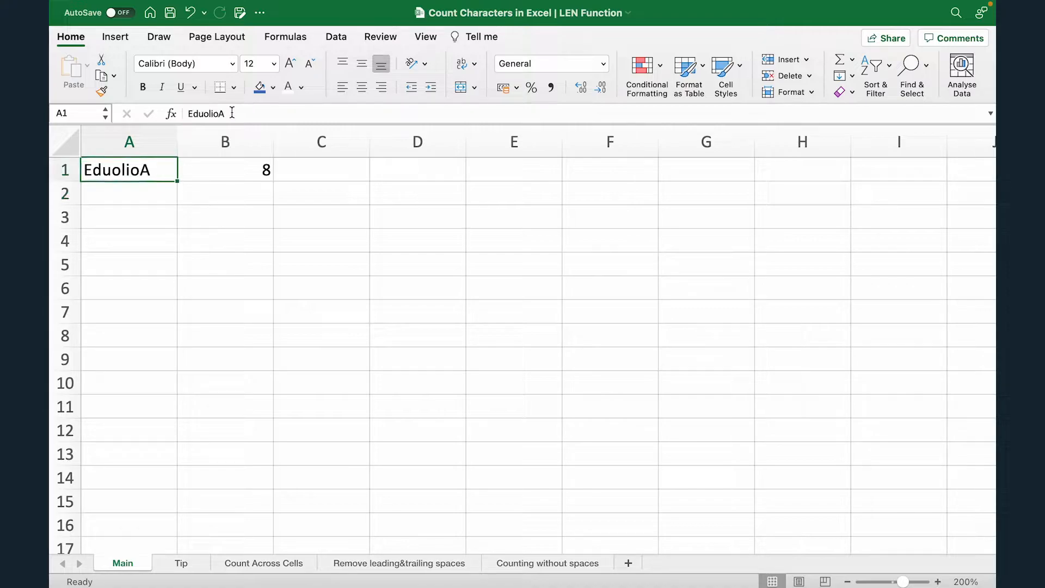
{"action": "left_click", "coordinate": [220, 112]}
{"action": "key", "text": "Tab"}
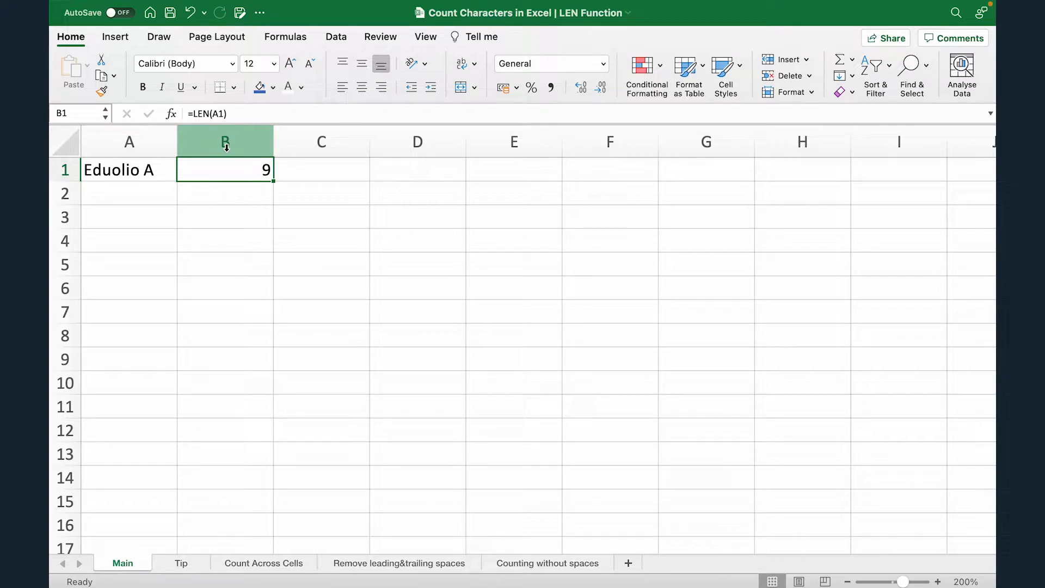
- On the Tip sheet, enter =LEN(A1) in cell B1 to count the characters of the currency value
{"action": "left_click", "coordinate": [185, 566]}
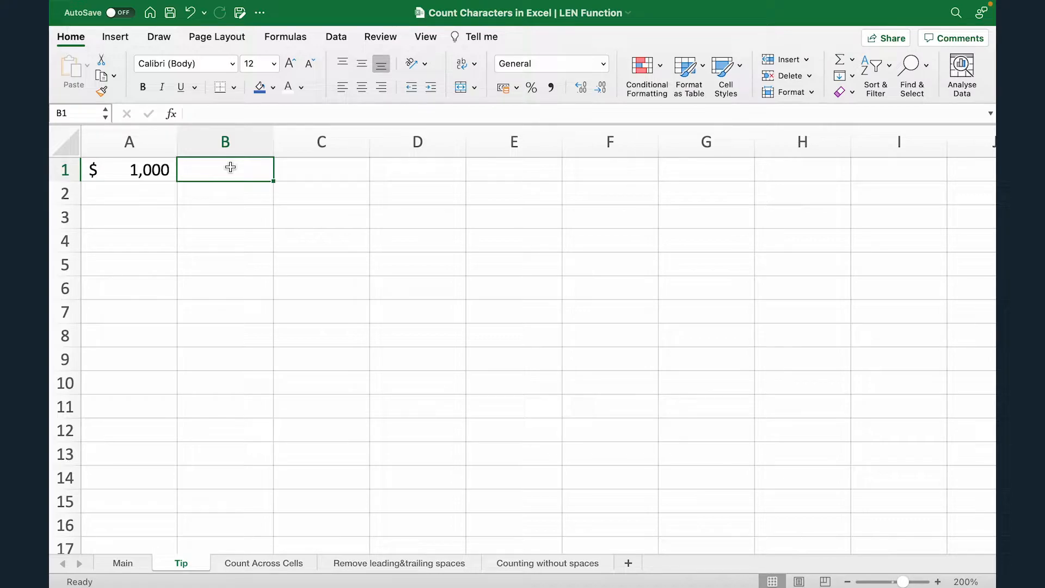
{"action": "type", "text": "=LEN("}
{"action": "key", "text": "Left"}
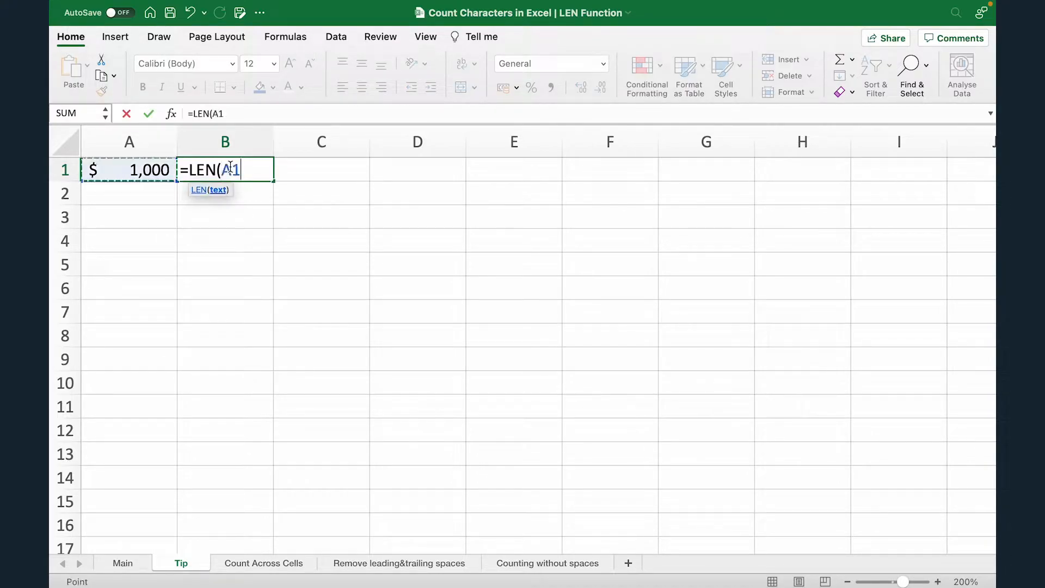
{"action": "type", "text": ")"}
{"action": "key", "text": "Return"}
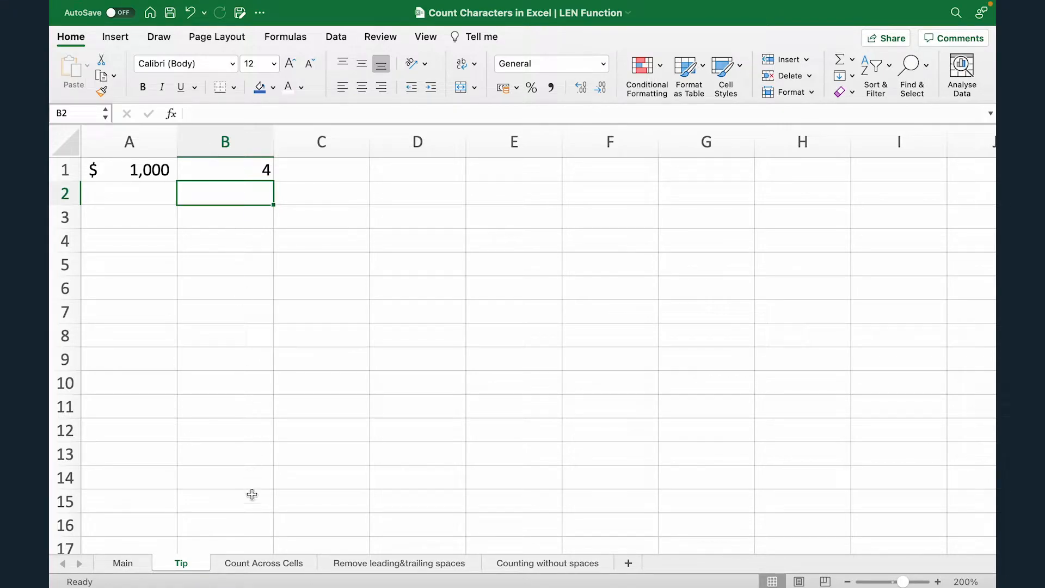
- On the Count Across Cells sheet, enter =SUM(LEN(A1),LEN(A2),LEN(A3),LEN(A4)) in cell D1 beside the SUM of Char label
{"action": "left_click", "coordinate": [267, 564]}
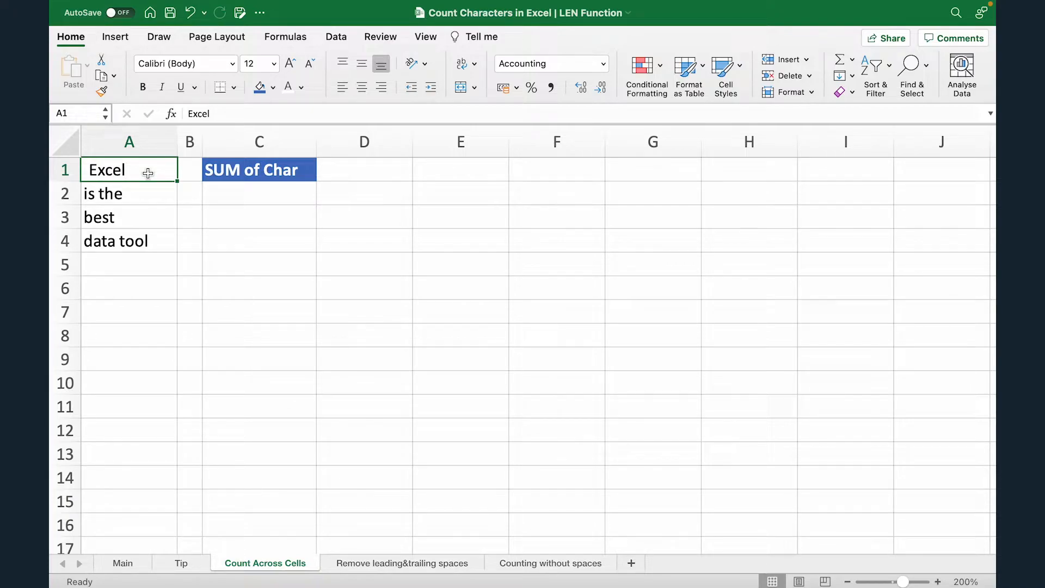
{"action": "key", "text": "Down"}
{"action": "key", "text": "Down"}
{"action": "key", "text": "Down"}
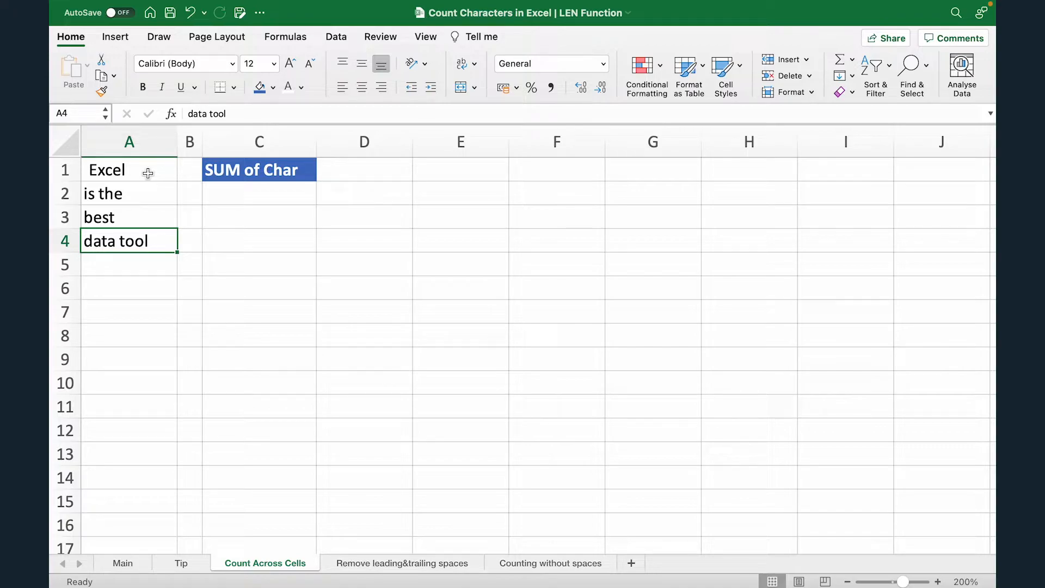
{"action": "left_click", "coordinate": [333, 174]}
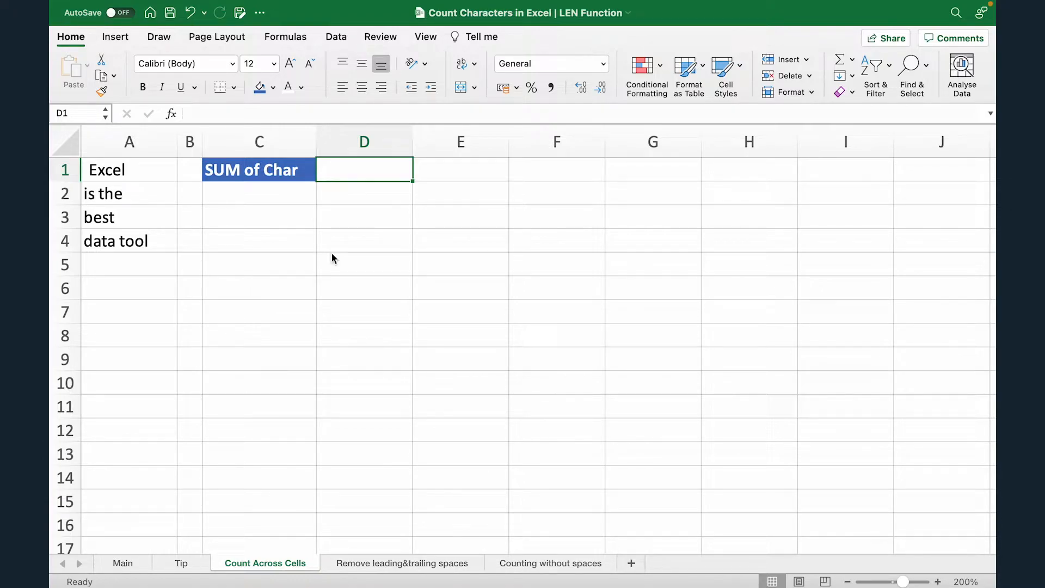
{"action": "type", "text": "="}
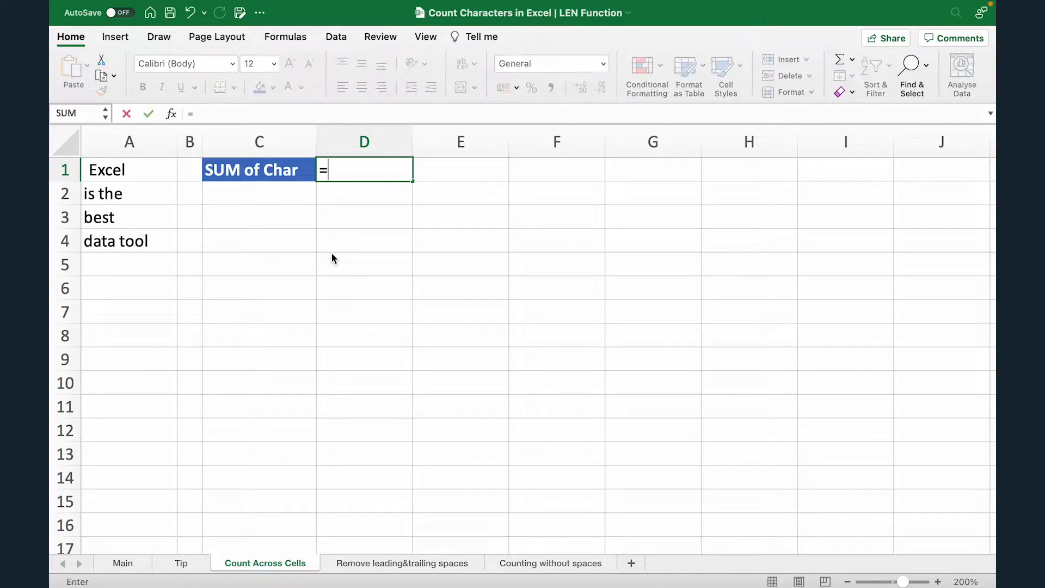
{"action": "type", "text": "SUM(L"}
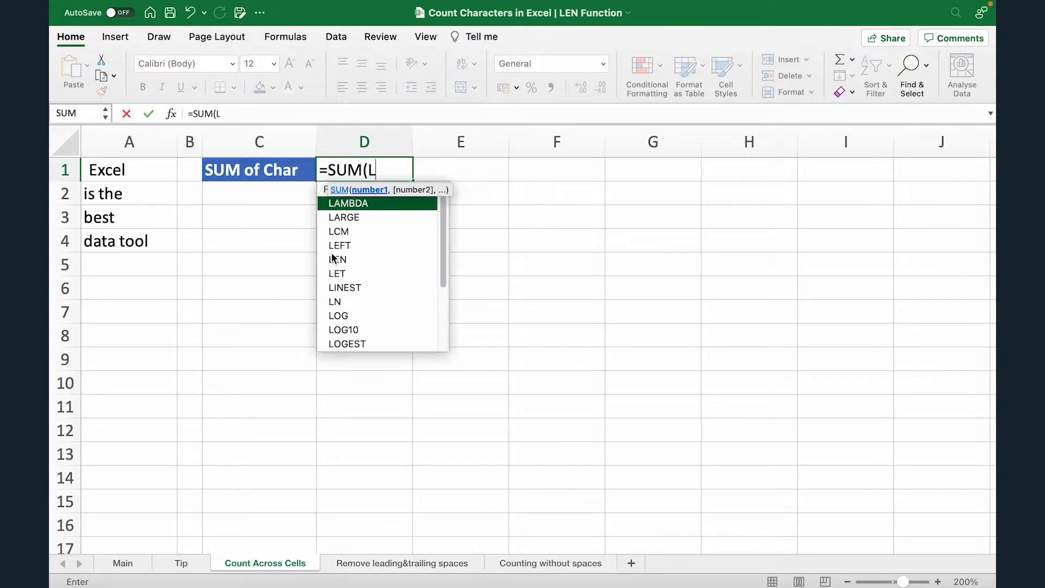
{"action": "type", "text": "EN(A1"}
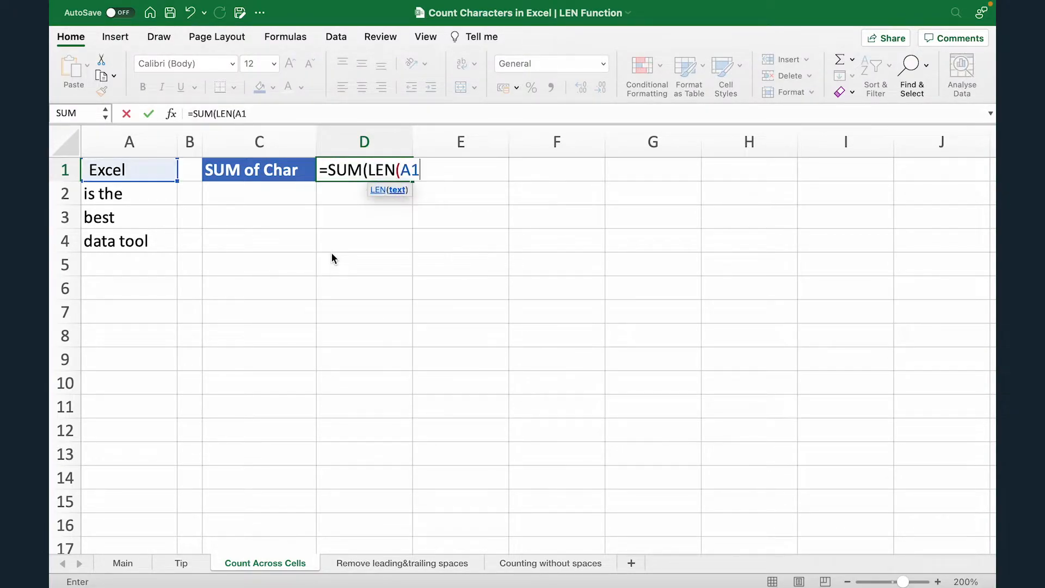
{"action": "type", "text": "),"}
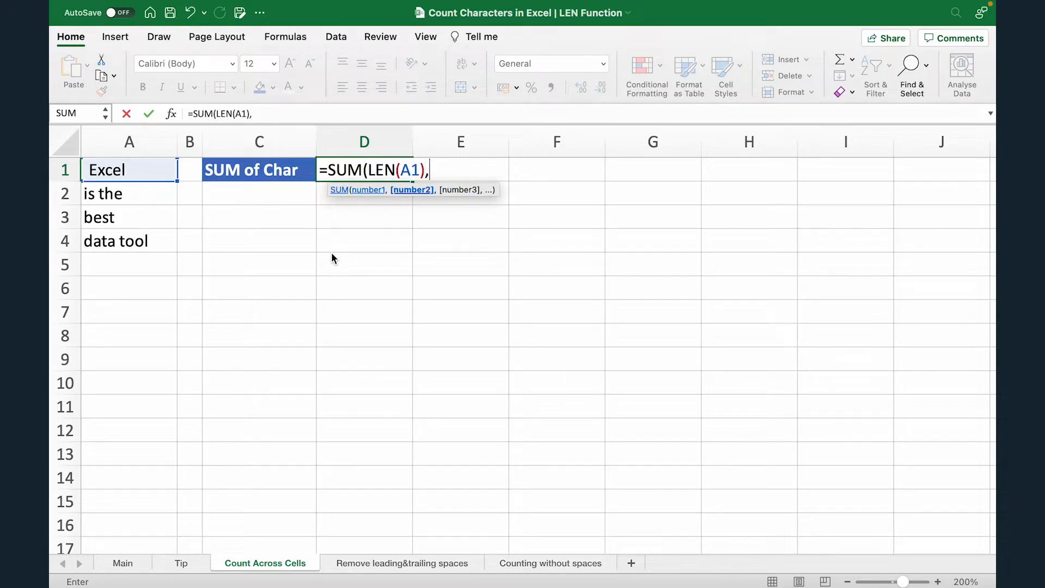
{"action": "type", "text": "LEN(A2"}
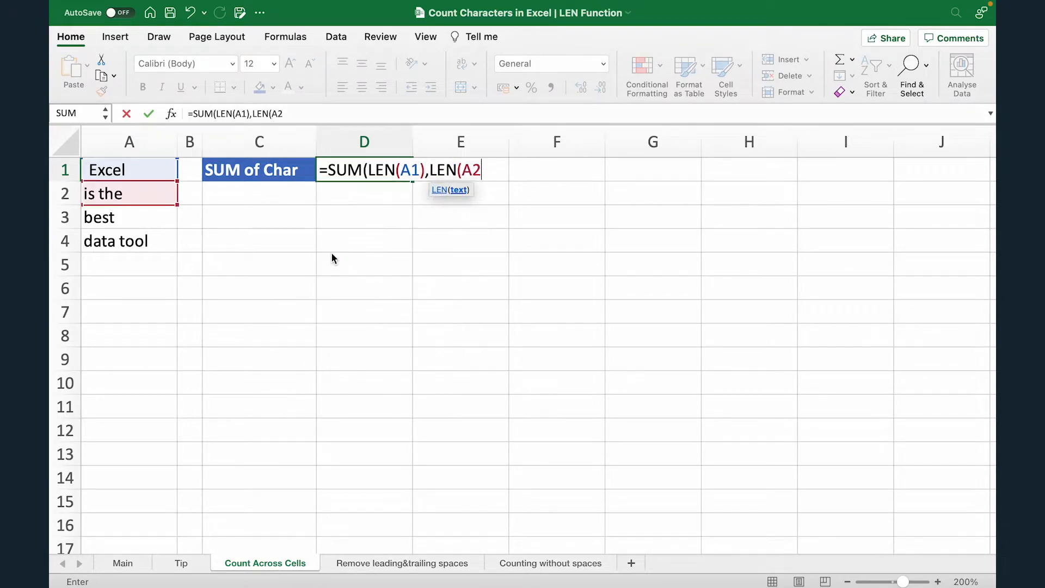
{"action": "type", "text": "),LEN(A"}
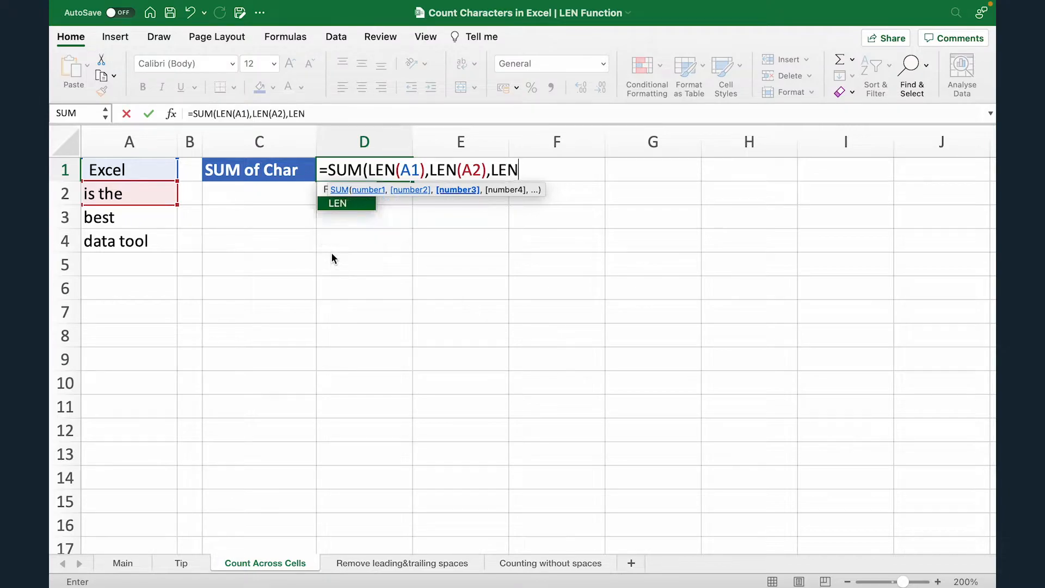
{"action": "type", "text": "3"}
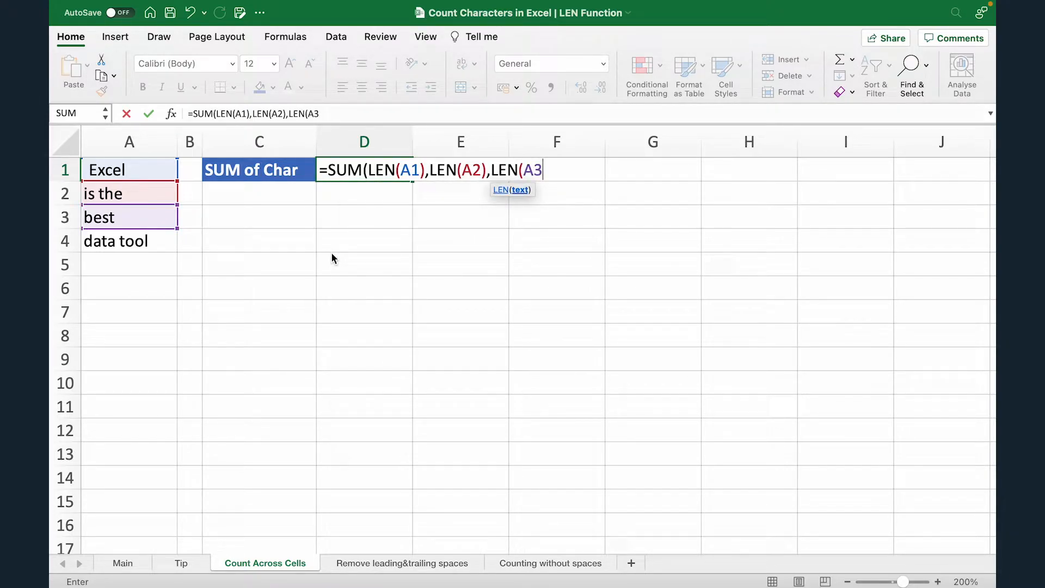
{"action": "type", "text": "),LEN(A"}
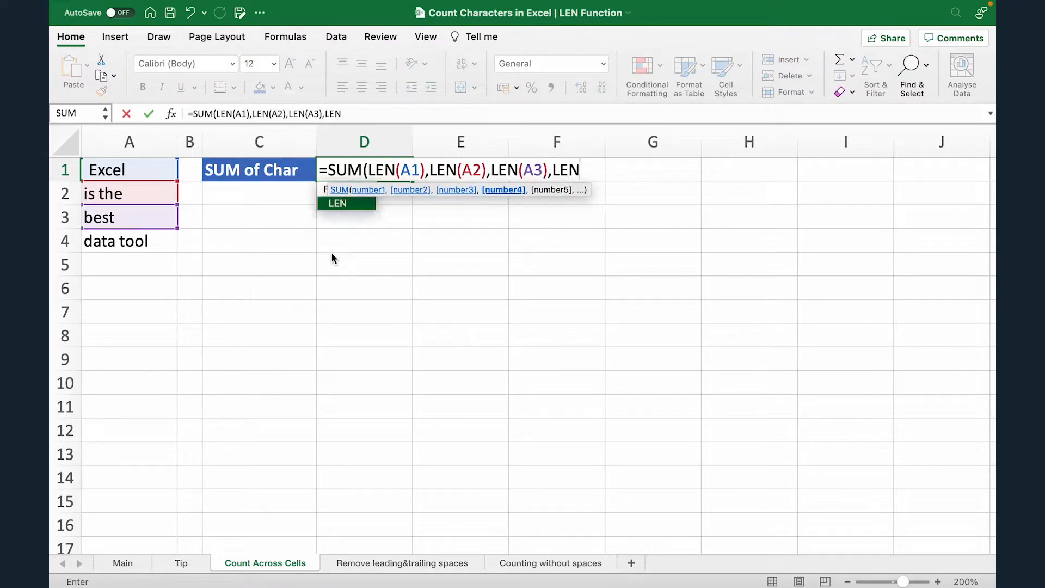
{"action": "type", "text": "4"}
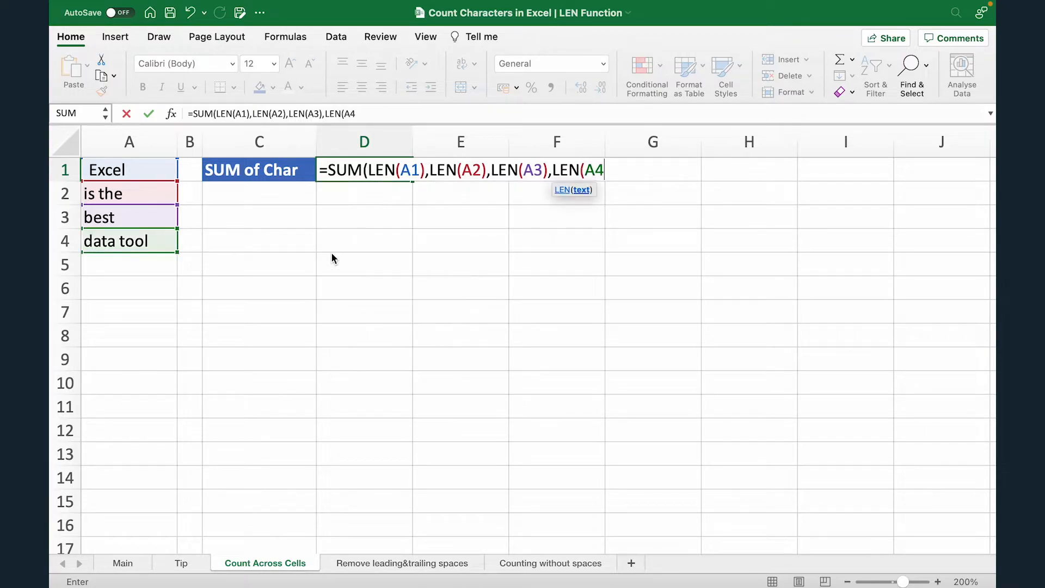
{"action": "type", "text": "))"}
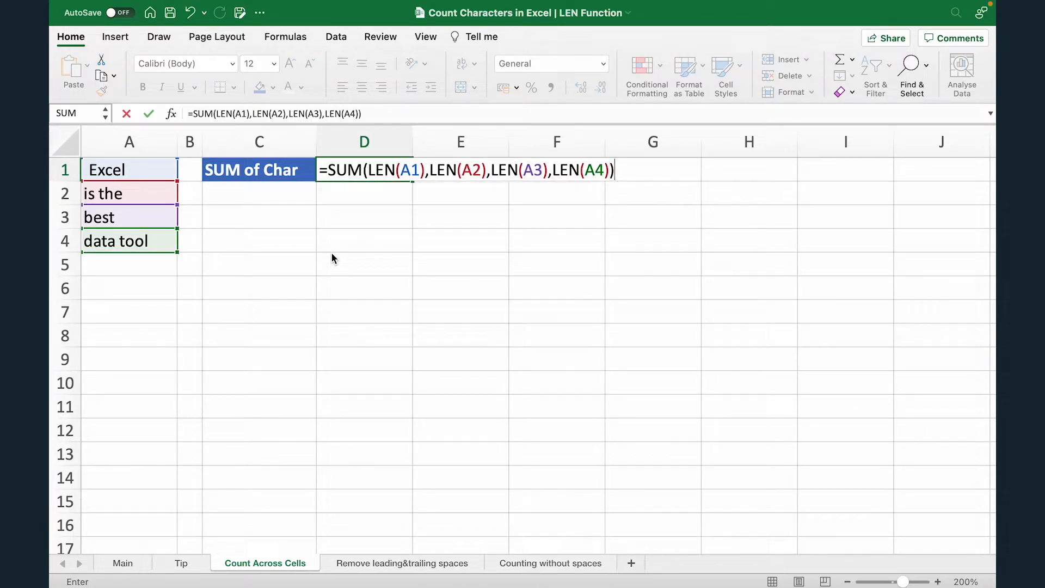
{"action": "key", "text": "Return"}
{"action": "key", "text": "Up"}
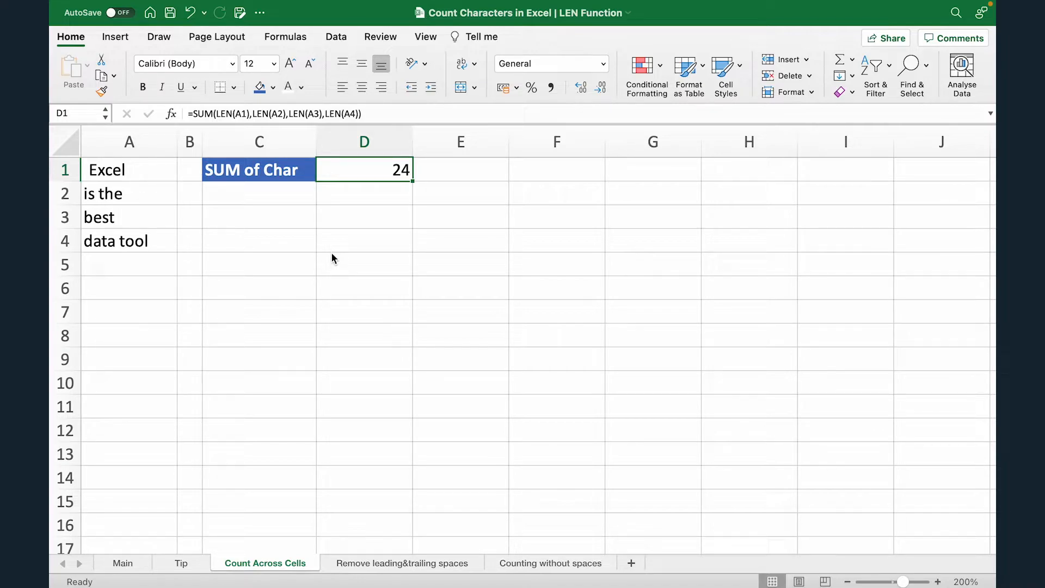
- On the Remove leading&trailing spaces sheet, replace the formula in cell D1 with =LEN(TRIM(A1))
{"action": "left_click", "coordinate": [414, 563]}
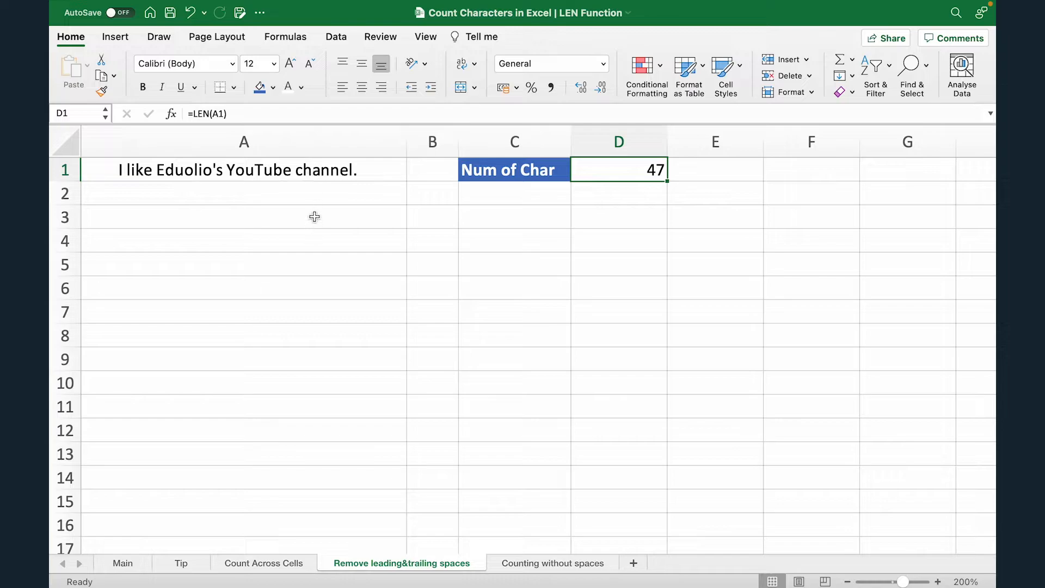
{"action": "left_click", "coordinate": [371, 173]}
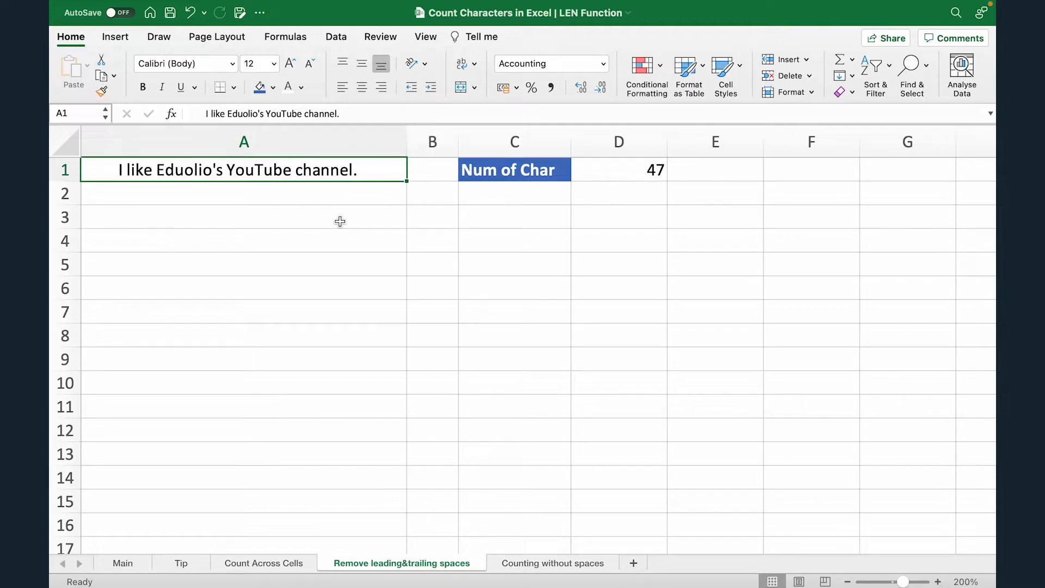
{"action": "left_click", "coordinate": [602, 174]}
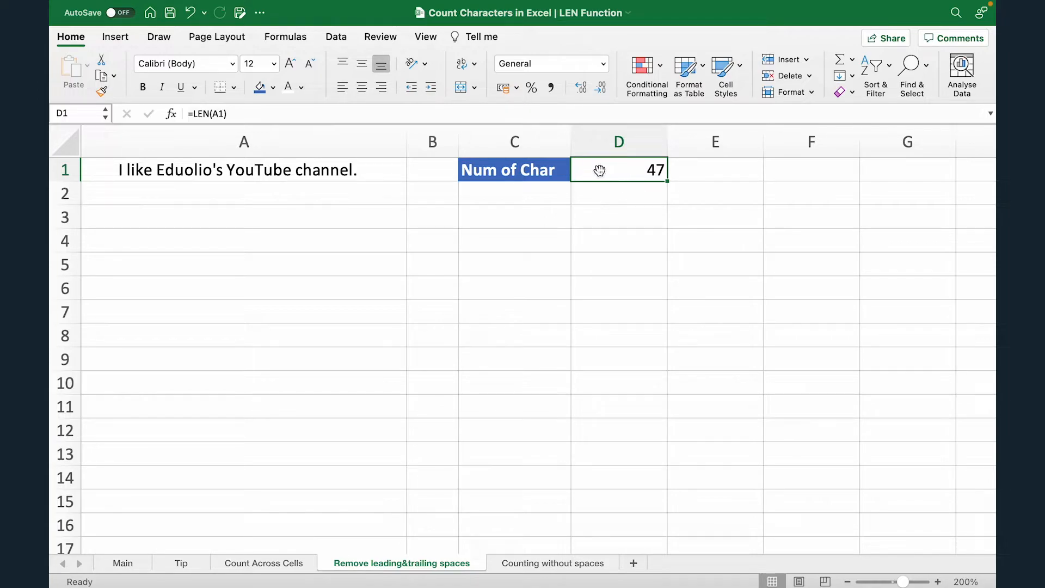
{"action": "double_click", "coordinate": [618, 175]}
{"action": "key", "text": "BackSpace"}
{"action": "key", "text": "BackSpace"}
{"action": "key", "text": "BackSpace"}
{"action": "key", "text": "BackSpace"}
{"action": "key", "text": "BackSpace"}
{"action": "key", "text": "BackSpace"}
{"action": "key", "text": "BackSpace"}
{"action": "key", "text": "BackSpace"}
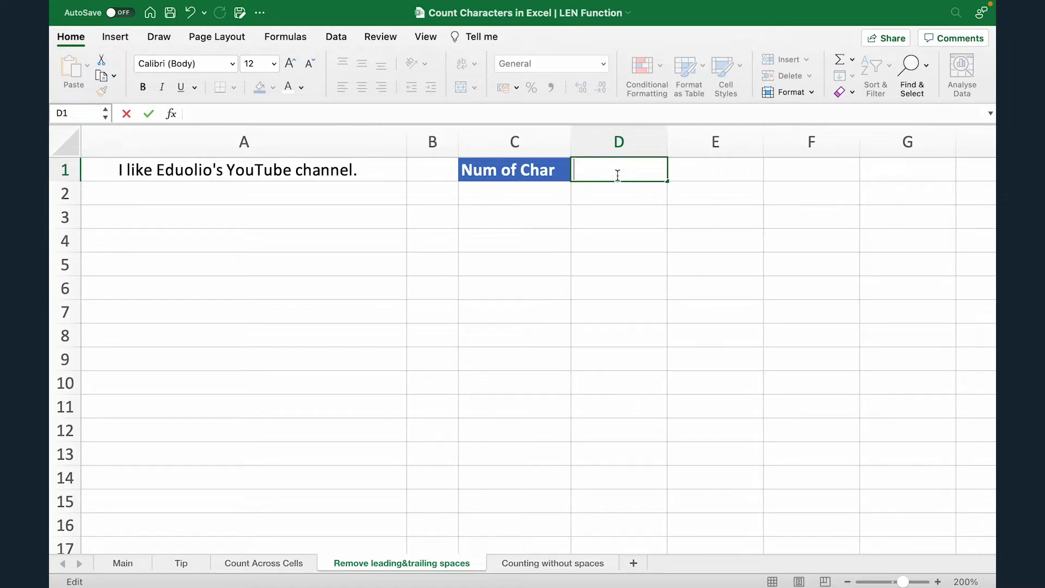
{"action": "type", "text": "=L"}
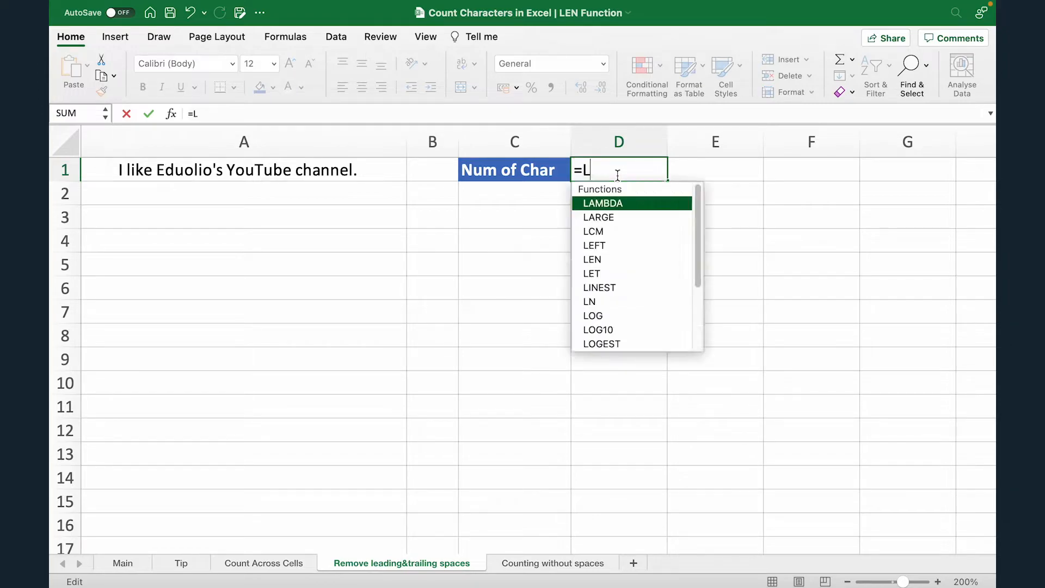
{"action": "type", "text": "EN(T"}
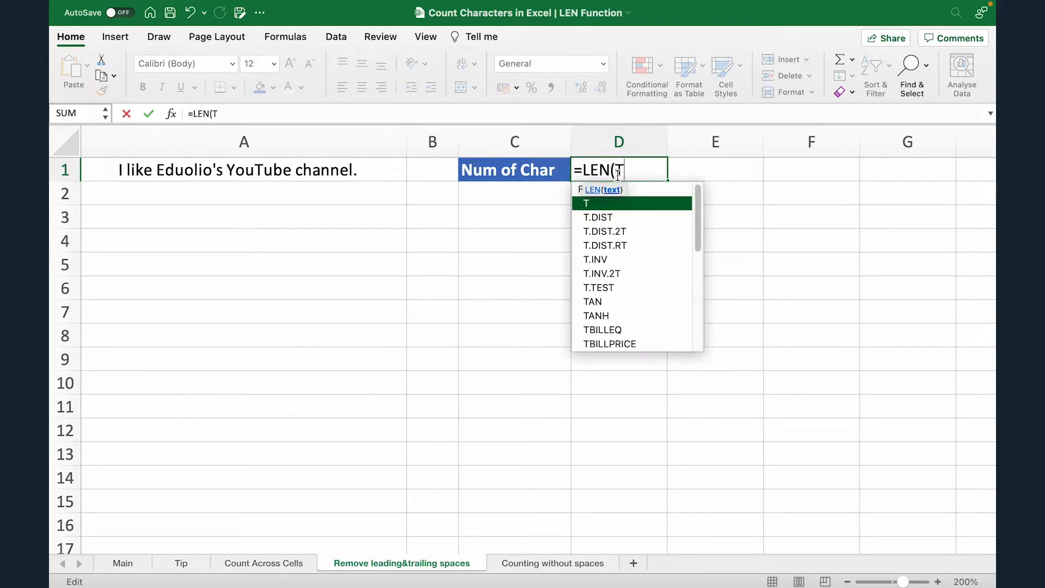
{"action": "type", "text": "RIM("}
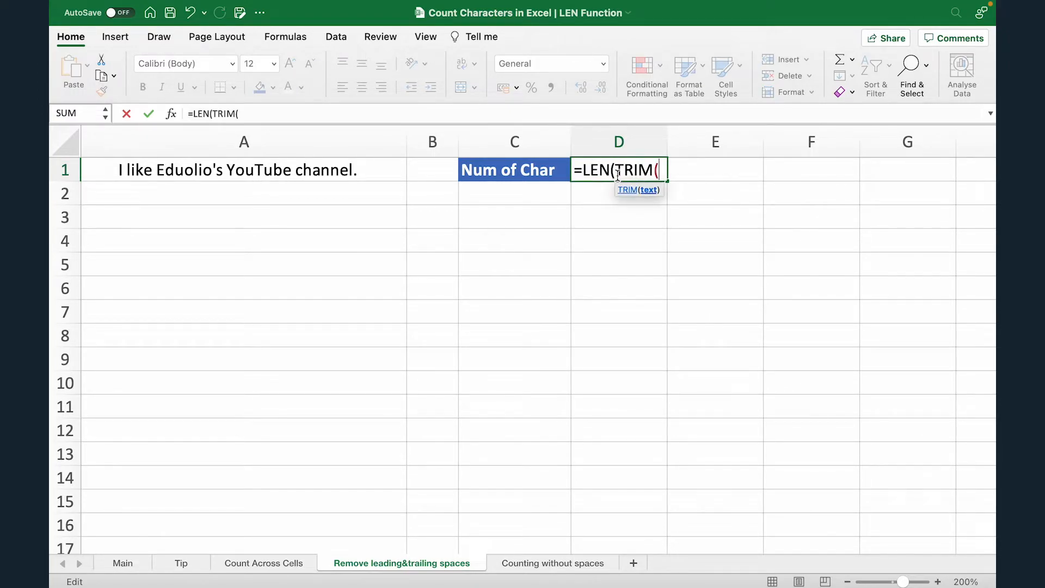
{"action": "left_click", "coordinate": [318, 167]}
{"action": "type", "text": "))"}
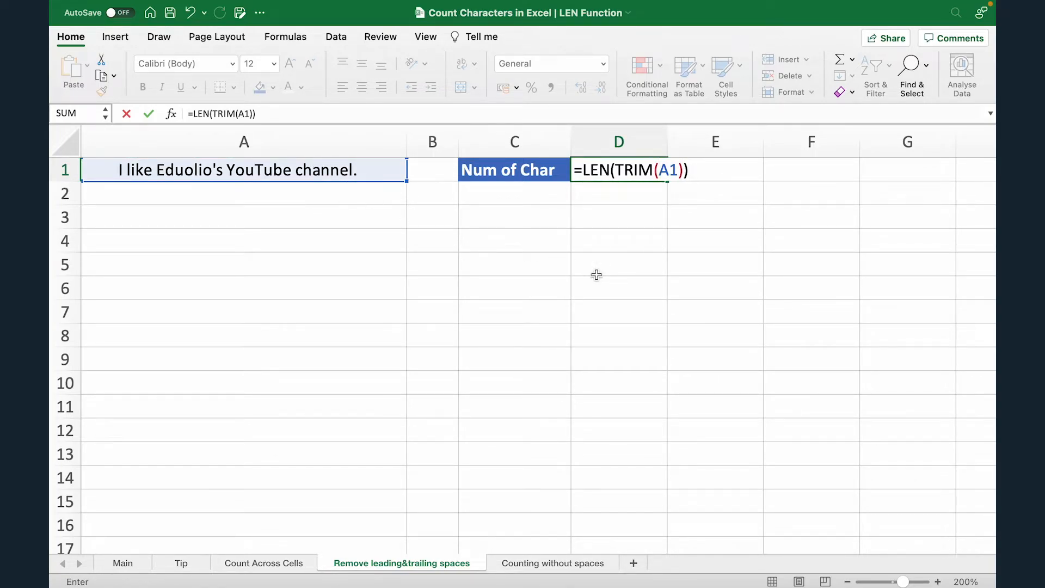
{"action": "key", "text": "Return"}
{"action": "key", "text": "Up"}
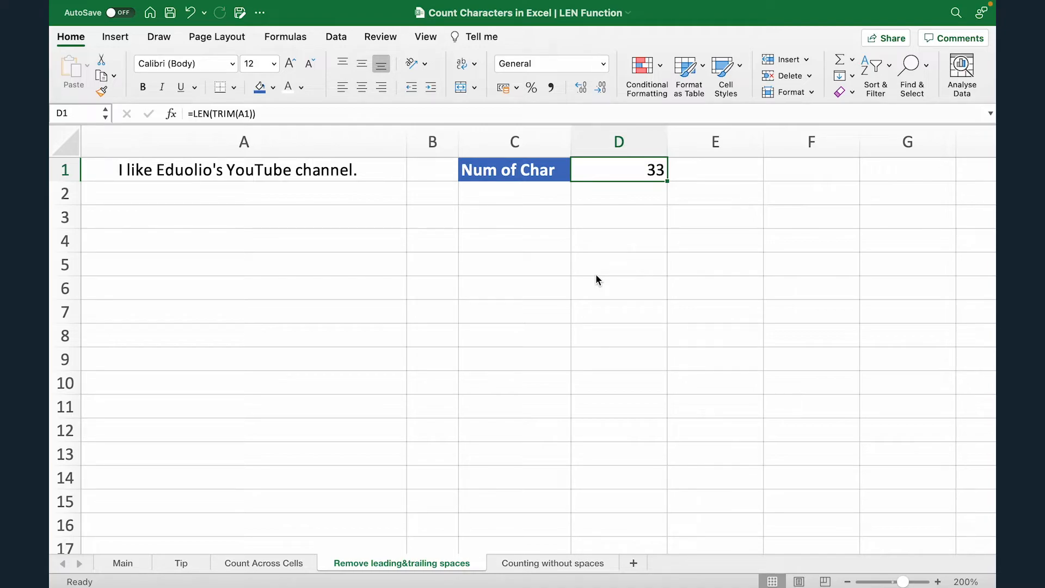
- On the Counting without spaces sheet, replace the formula in cell D1 with =LEN(SUBSTITUTE(A1," ","")) to count characters without spaces
{"action": "left_click", "coordinate": [537, 567]}
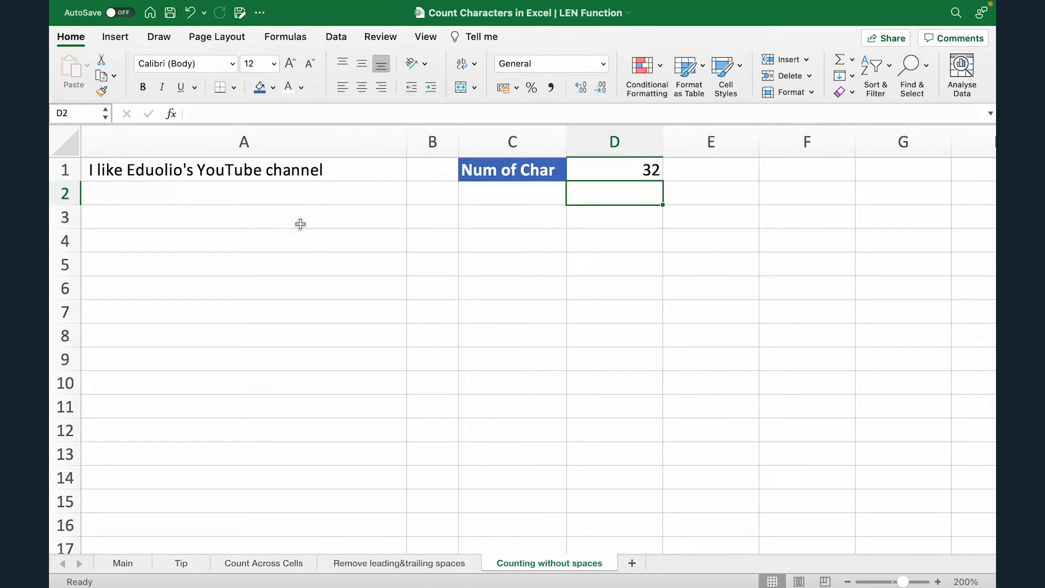
{"action": "left_click", "coordinate": [363, 167]}
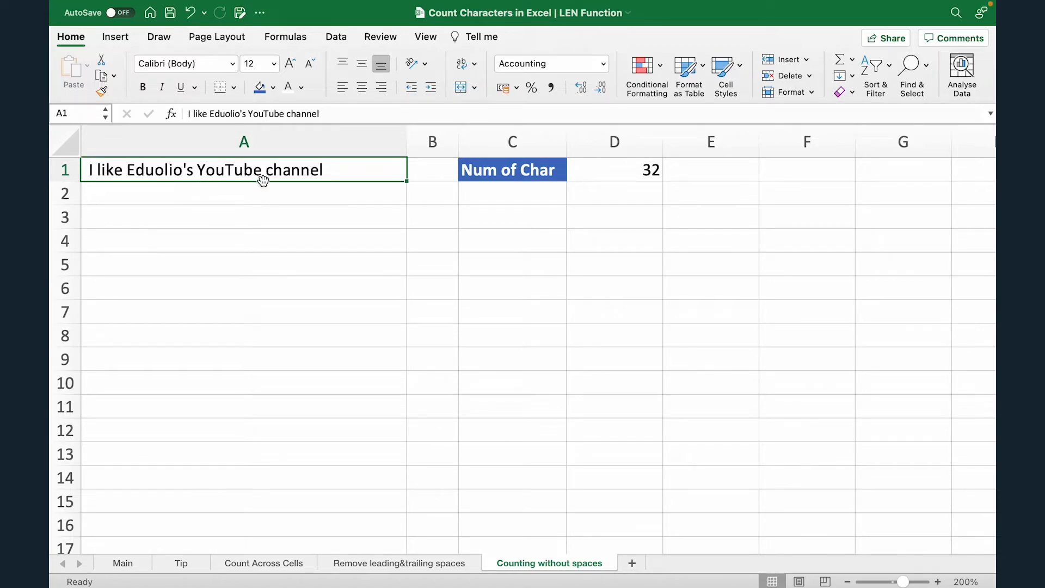
{"action": "left_click", "coordinate": [606, 174]}
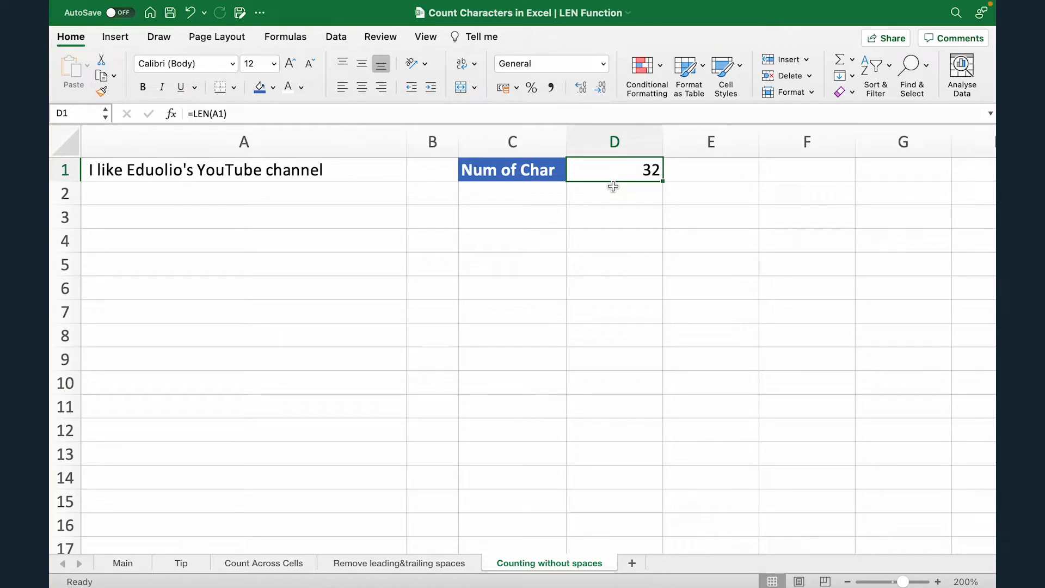
{"action": "key", "text": "super+z"}
{"action": "type", "text": "="}
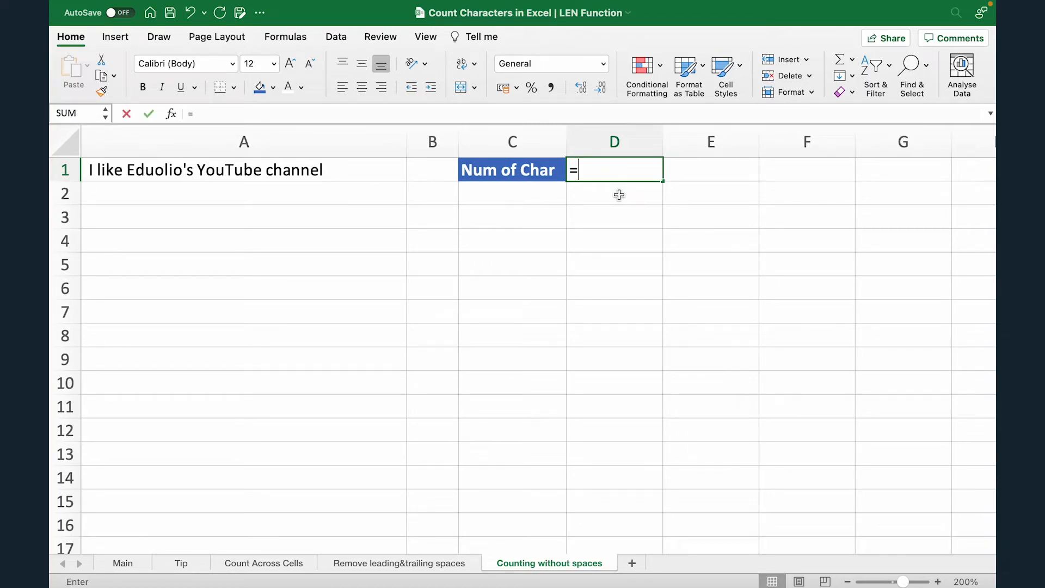
{"action": "type", "text": "LEN(SUBSTITUTE("}
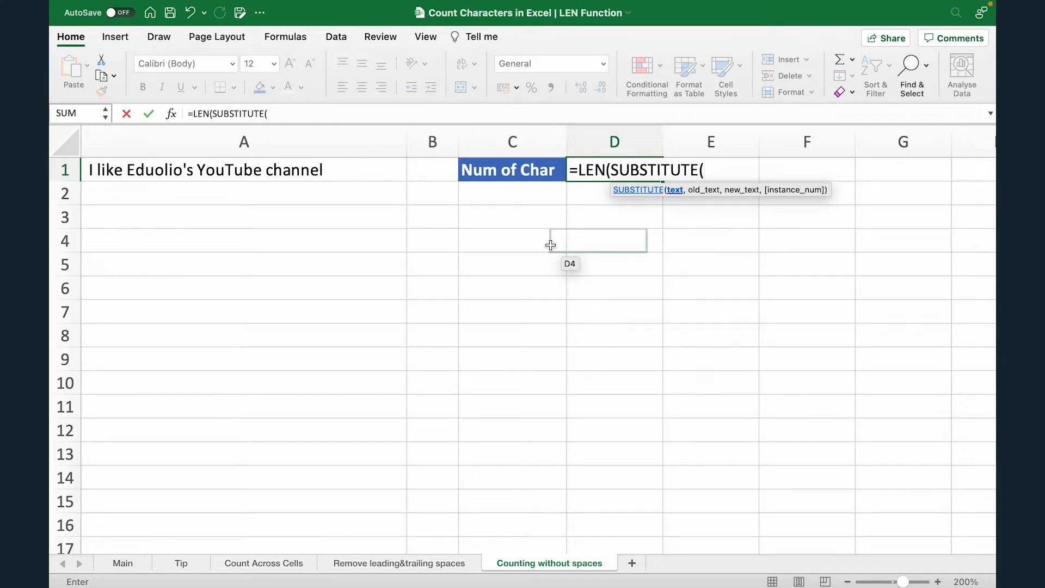
{"action": "left_click", "coordinate": [297, 171]}
{"action": "type", "text": ",\""}
{"action": "key", "text": "BackSpace"}
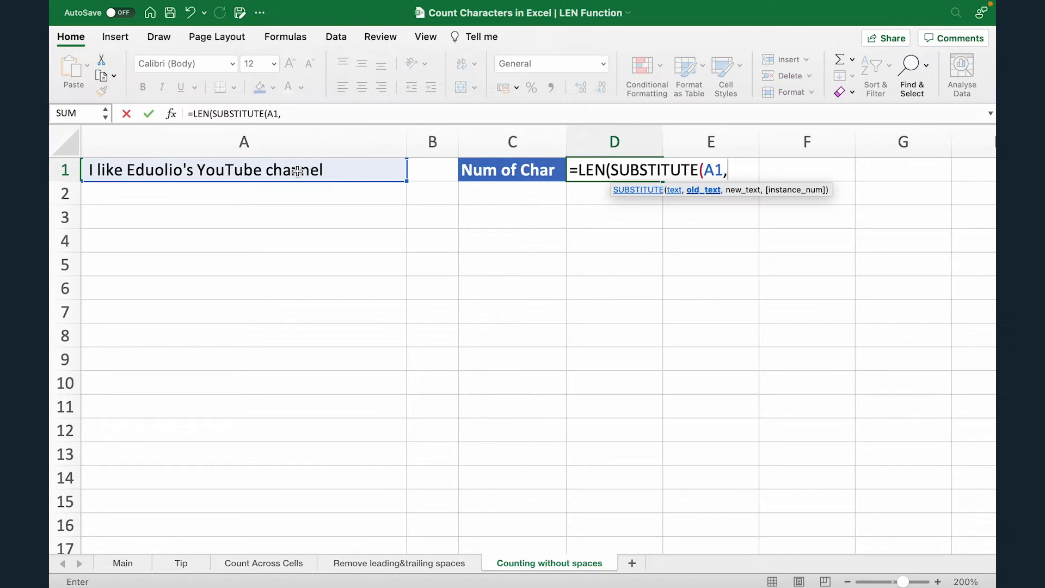
{"action": "type", "text": "\" \","}
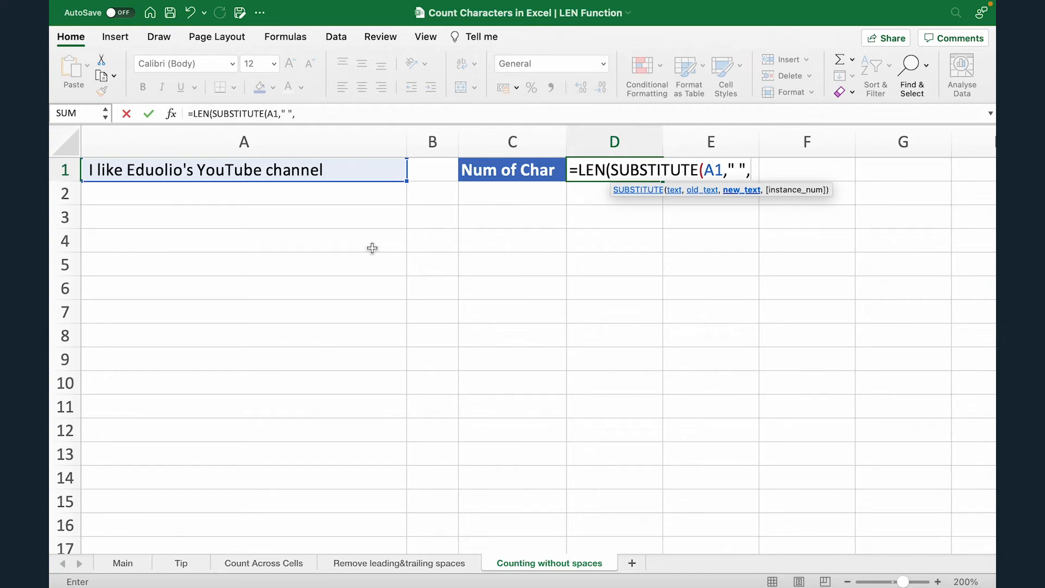
{"action": "type", "text": "\"\"))"}
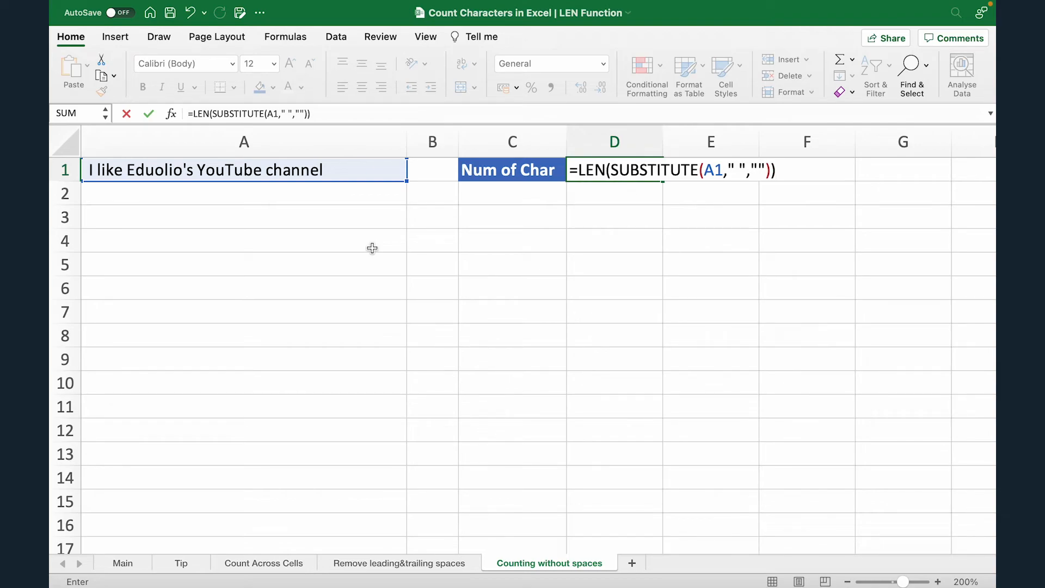
{"action": "key", "text": "Return"}
{"action": "key", "text": "Up"}
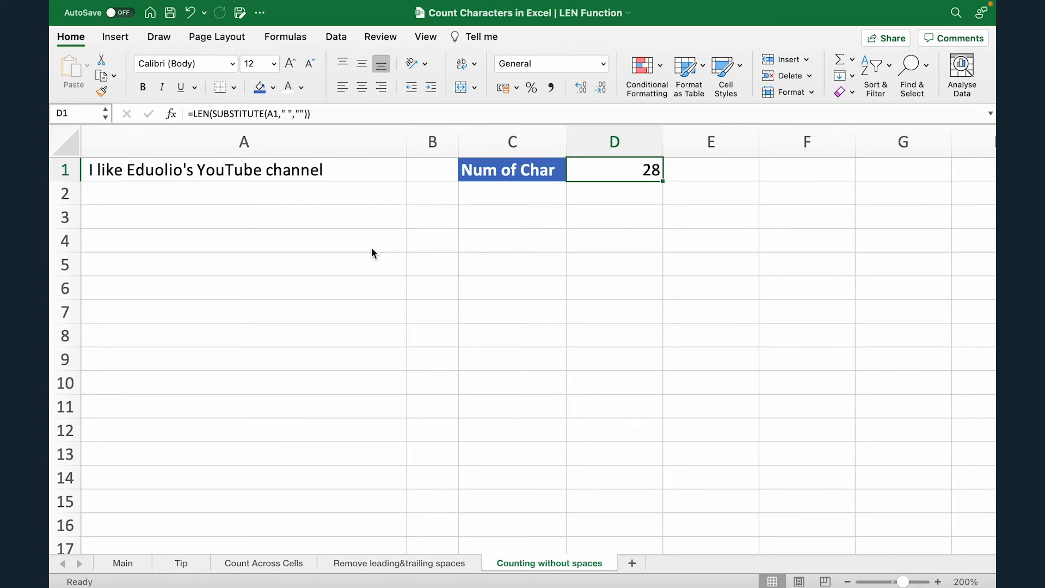
{"action": "key", "text": "Down"}
{"action": "key", "text": "Up"}
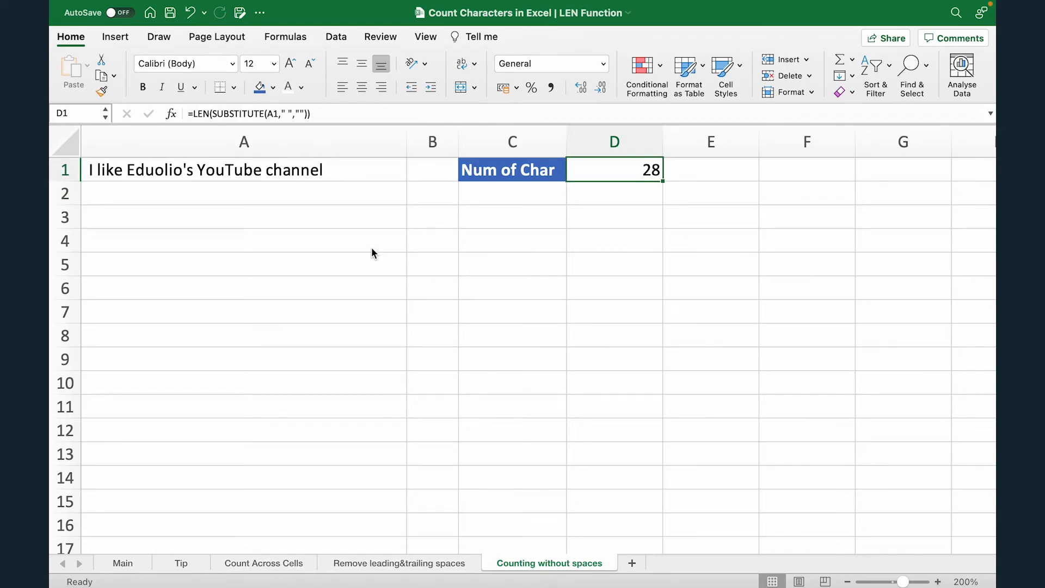